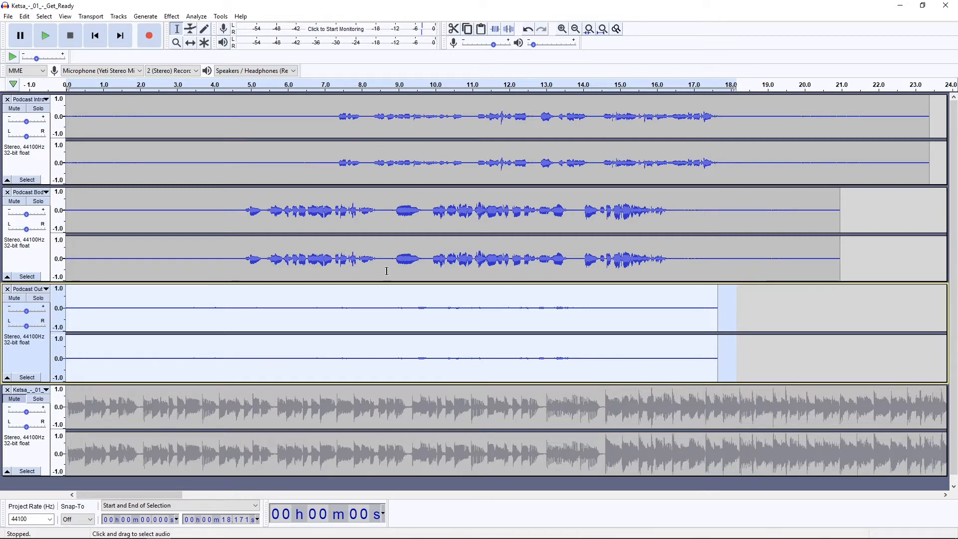
drag(232, 210, 342, 210)
drag(391, 308, 463, 305)
click(497, 305)
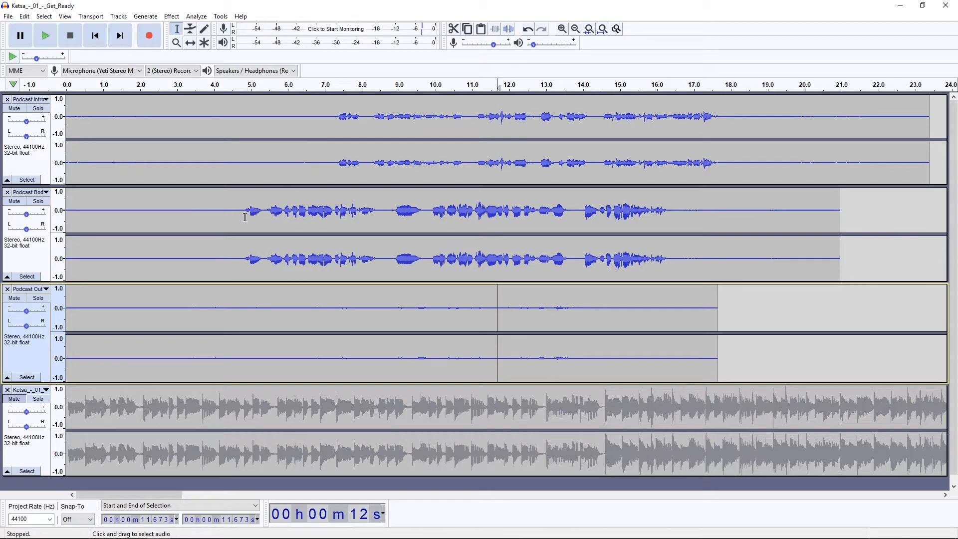
Play the Podcast Body speech from about 4.8 to 17.1 s in solo to check its playback level, and turn solo off.
drag(242, 214, 697, 215)
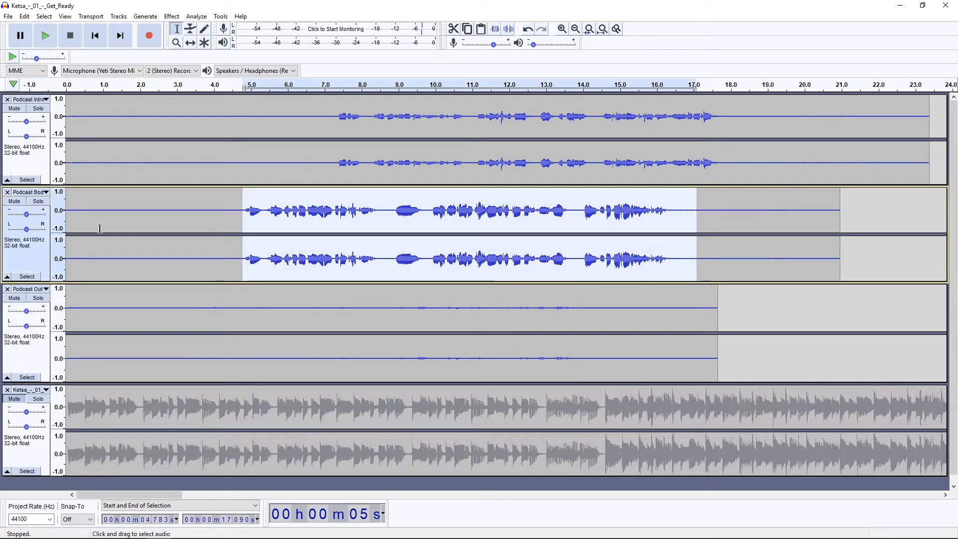
click(37, 202)
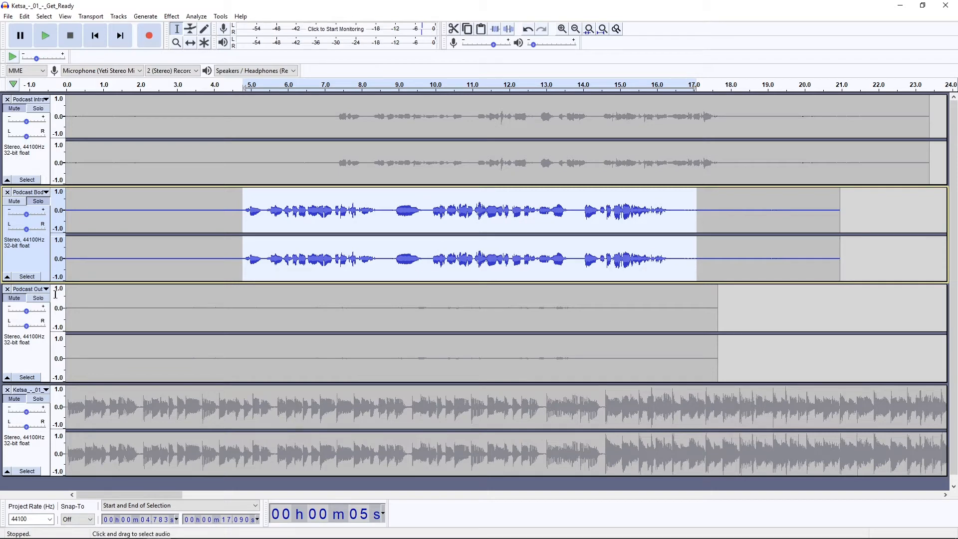
click(46, 36)
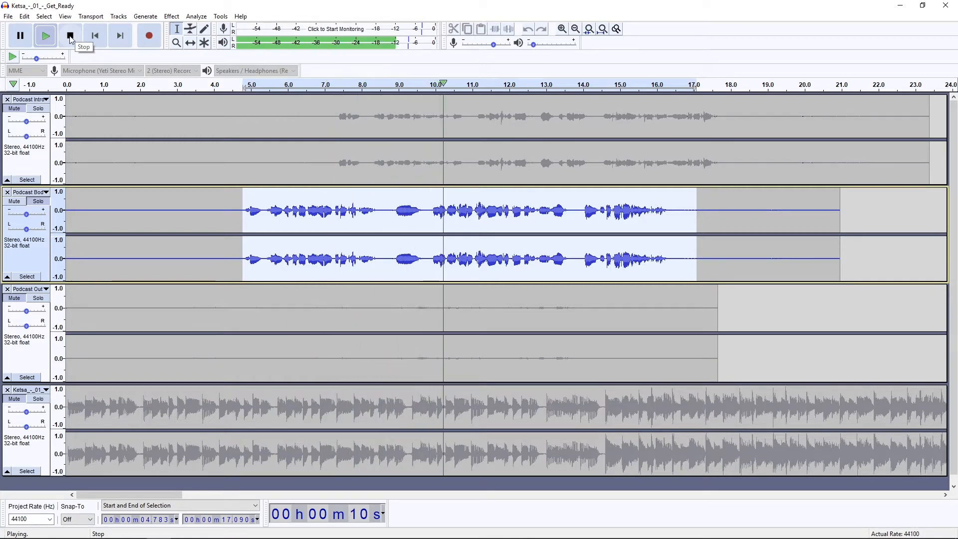
click(70, 36)
click(47, 39)
key(p)
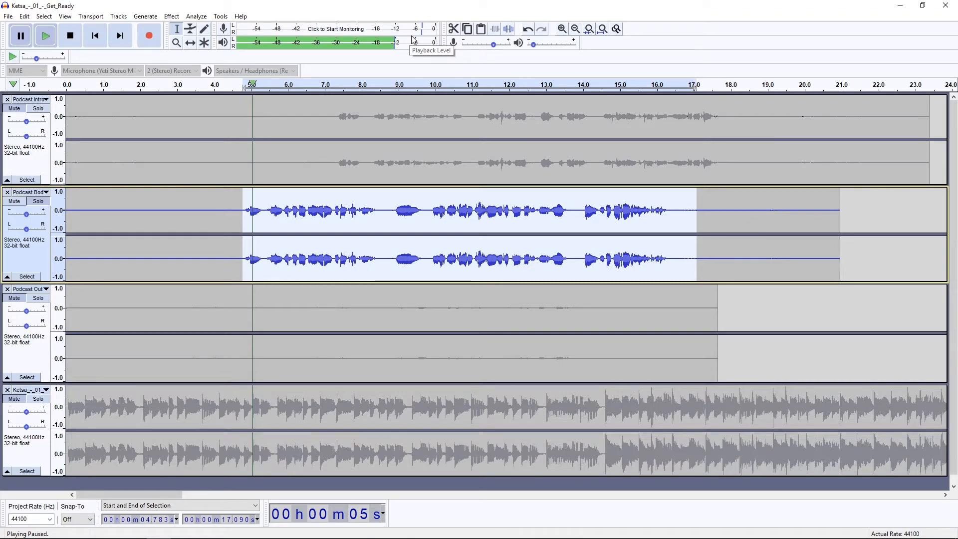
click(333, 116)
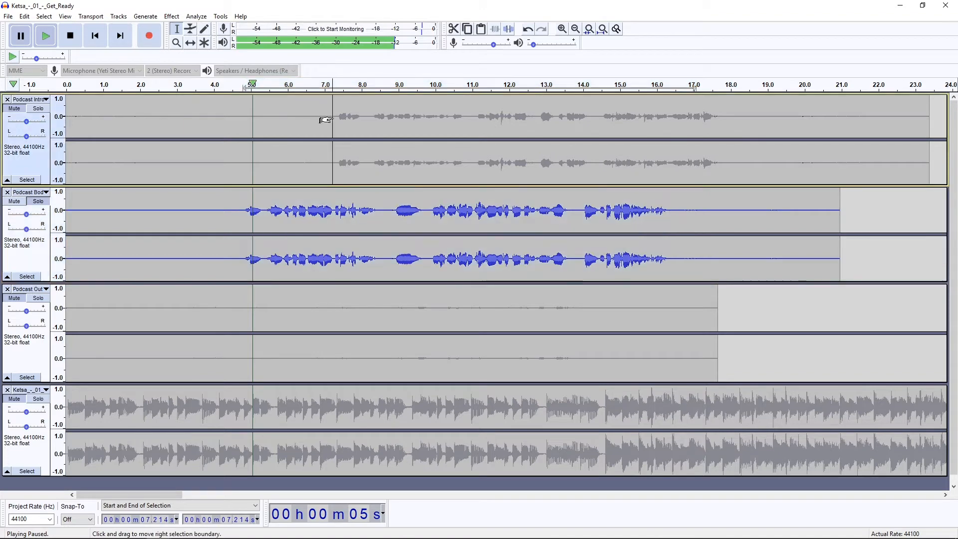
click(37, 202)
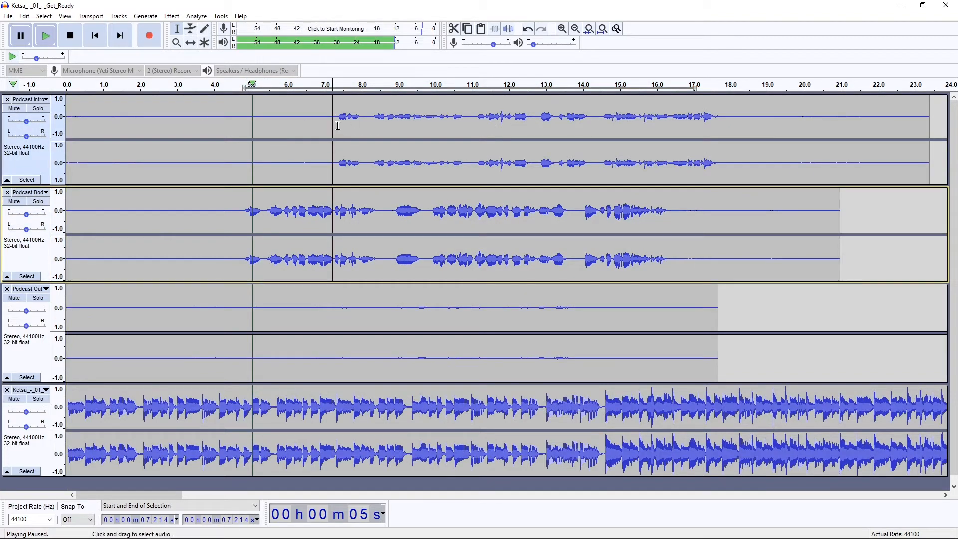
Normalize the spoken section of the Podcast Intro track, about 7.1 to 17.8 s, to a peak amplitude of -6.0 dB.
drag(327, 117, 724, 119)
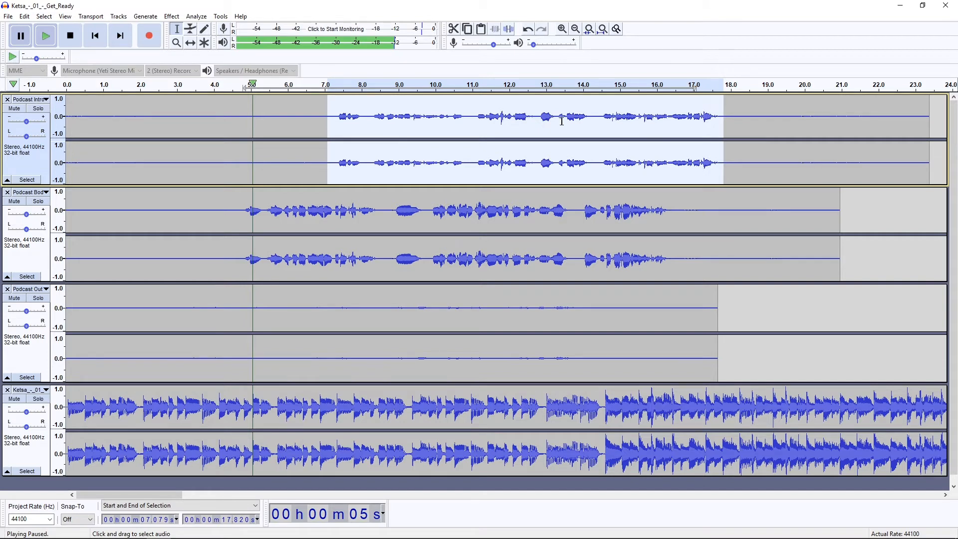
click(174, 17)
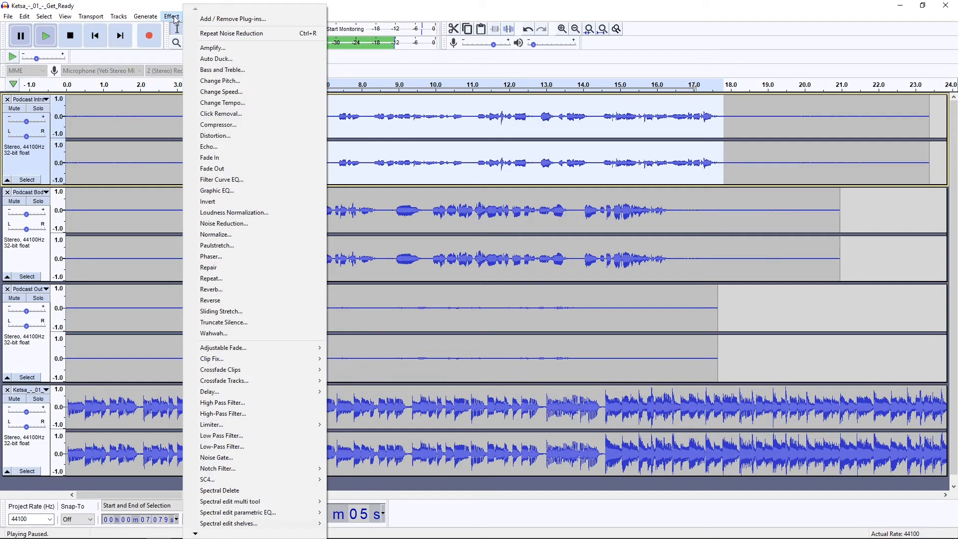
click(227, 234)
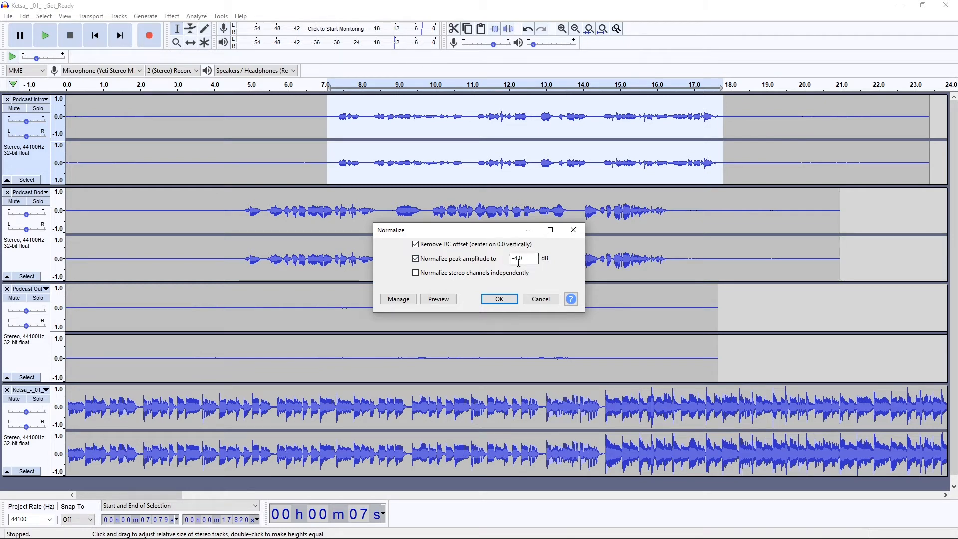
click(518, 258)
click(500, 299)
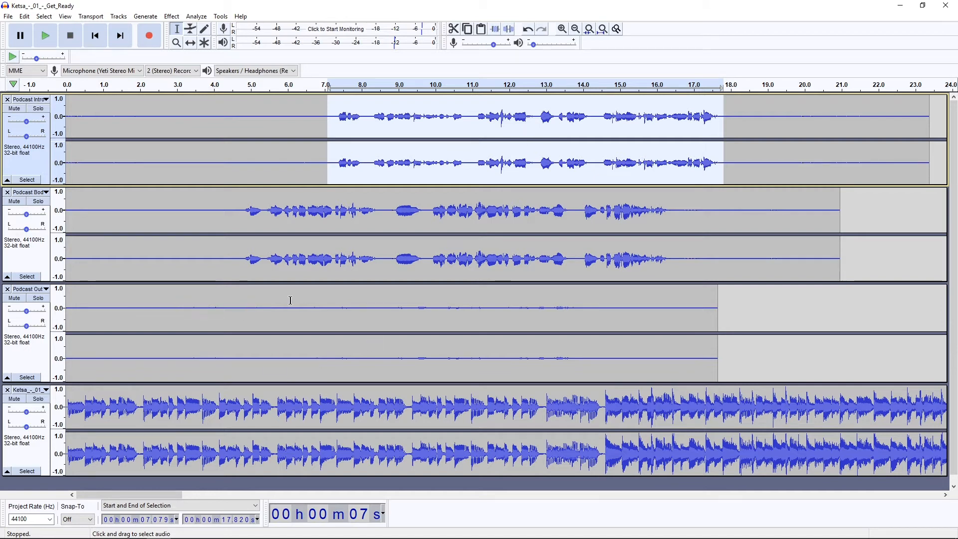
Normalize the quiet speech in the Podcast Outro track, about 3.2 to 14.9 s, to a peak amplitude of -6.0 dB.
drag(183, 309, 615, 302)
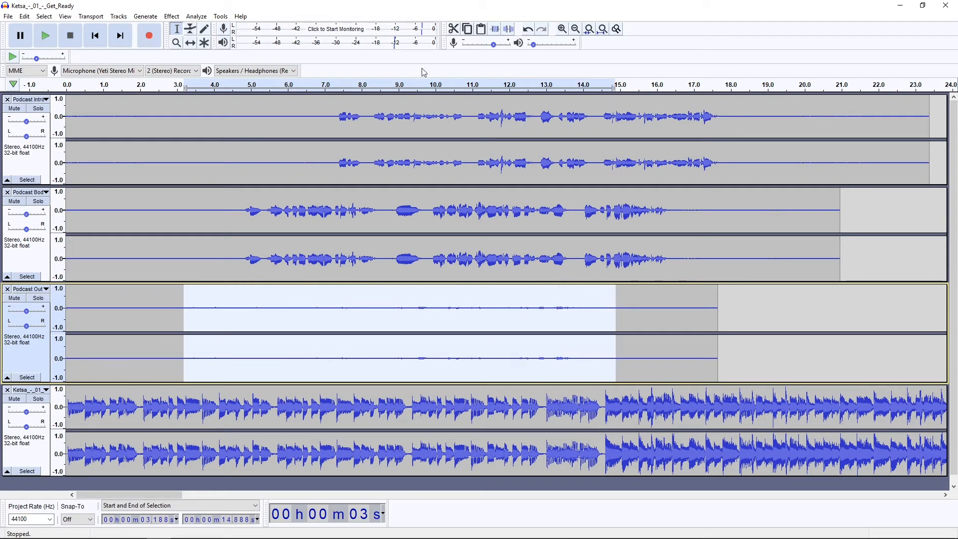
click(174, 18)
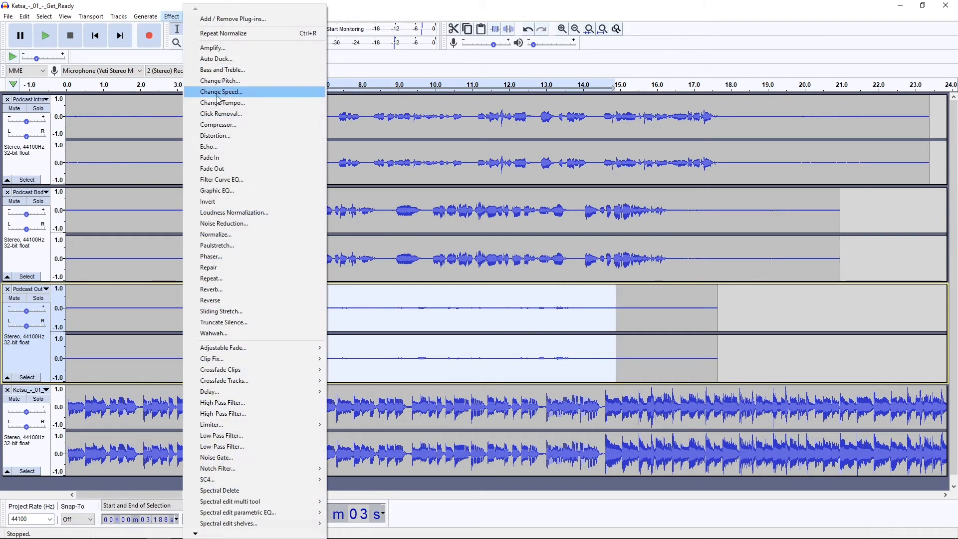
click(230, 235)
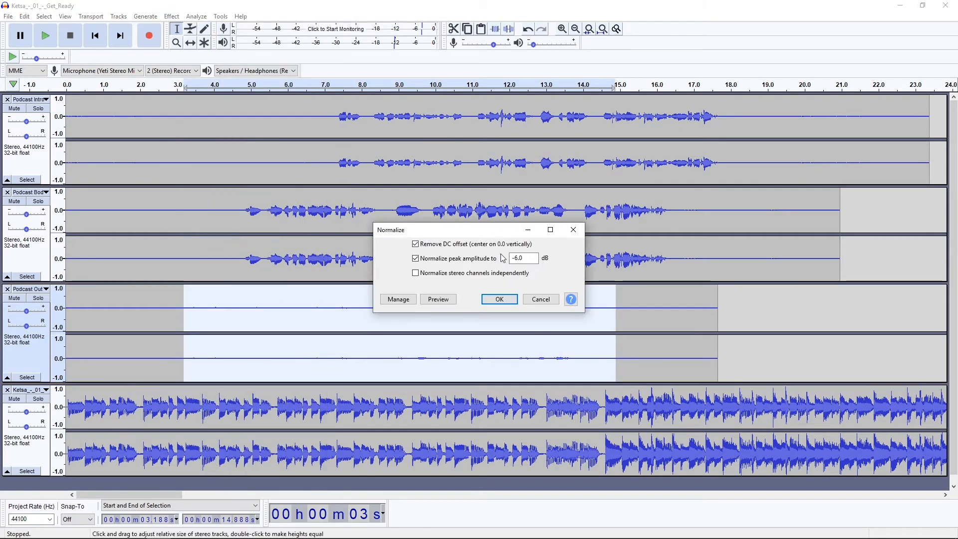
click(499, 299)
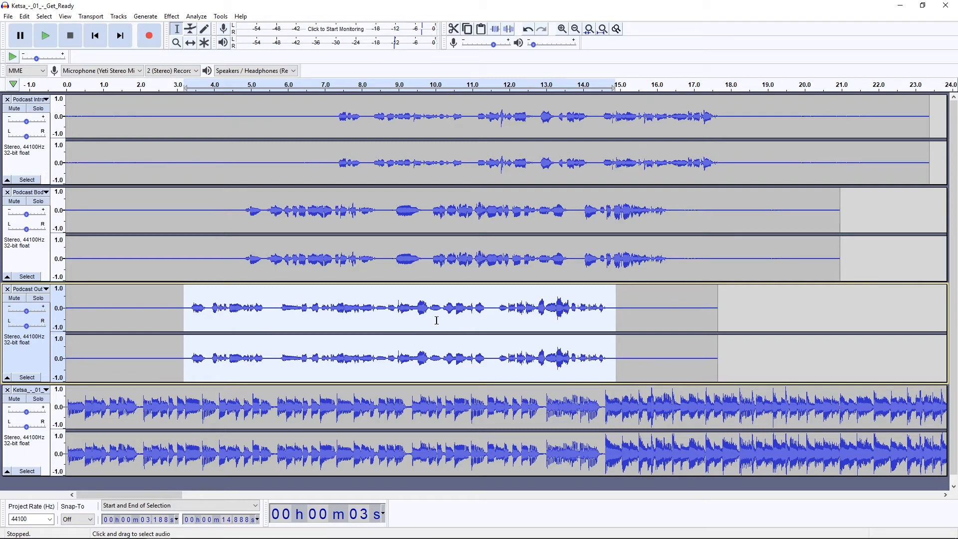
Normalize the spoken section of the Podcast Body track, about 3.7 to 16.8 s, to a peak amplitude of -6.0 dB.
drag(687, 216, 202, 233)
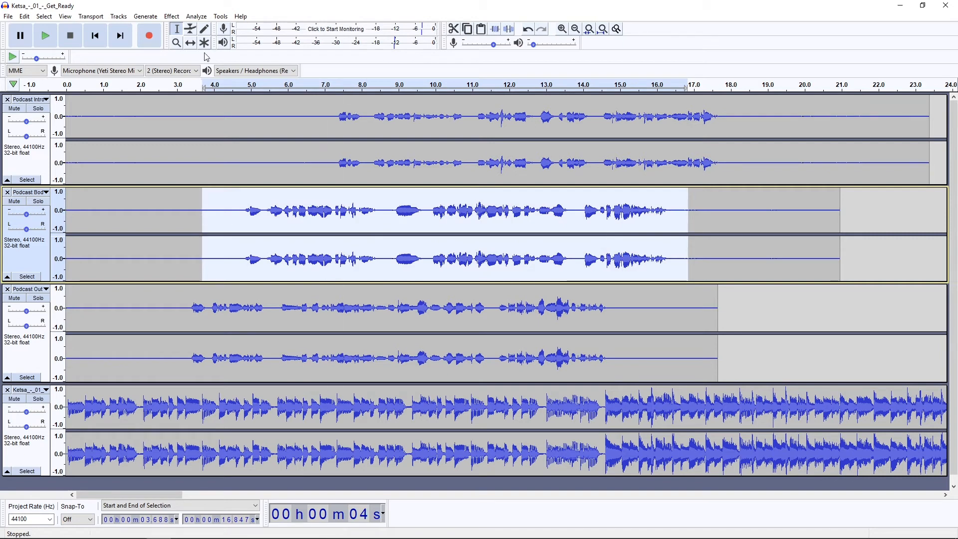
click(171, 16)
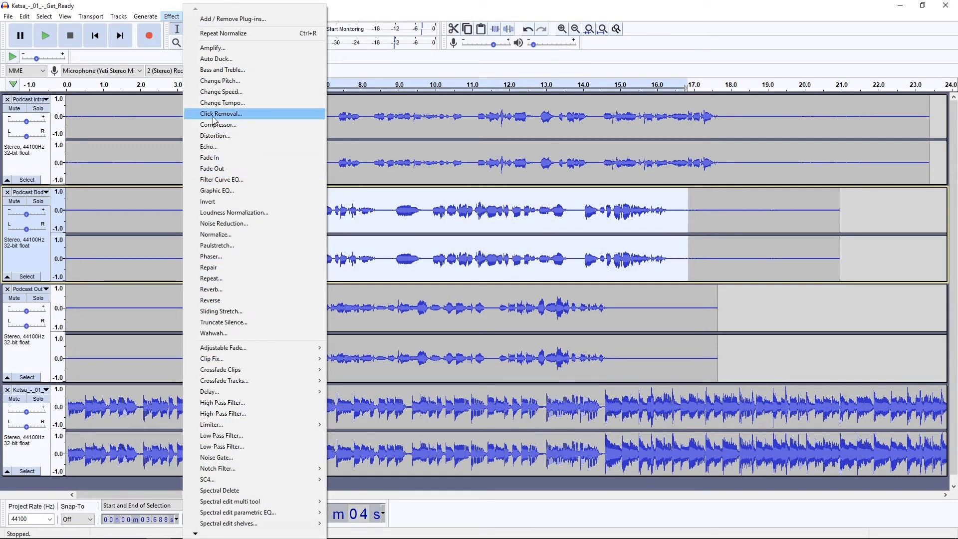
click(228, 234)
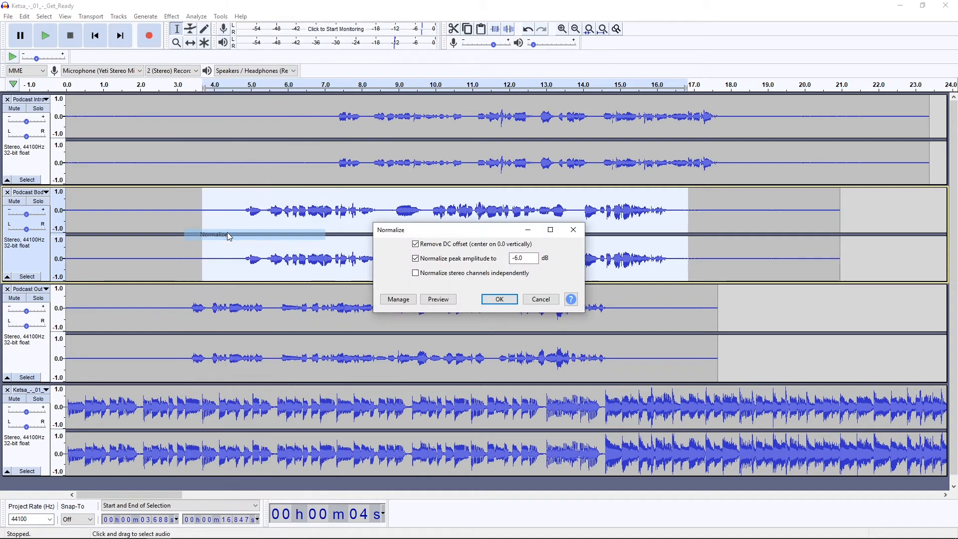
click(504, 299)
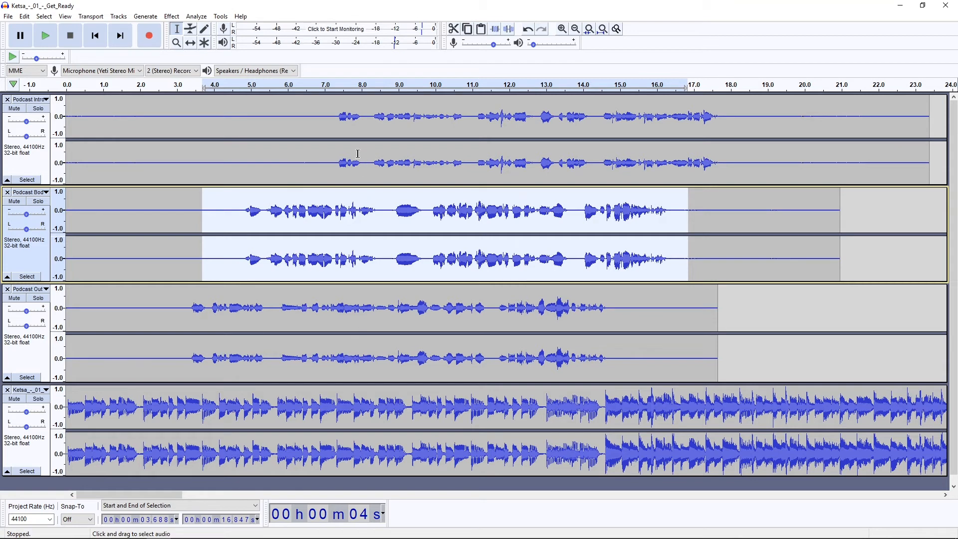
Normalize the Podcast Intro speech from about 7.3 to 18.1 s to a peak amplitude of -3.0 dB.
drag(335, 115, 735, 125)
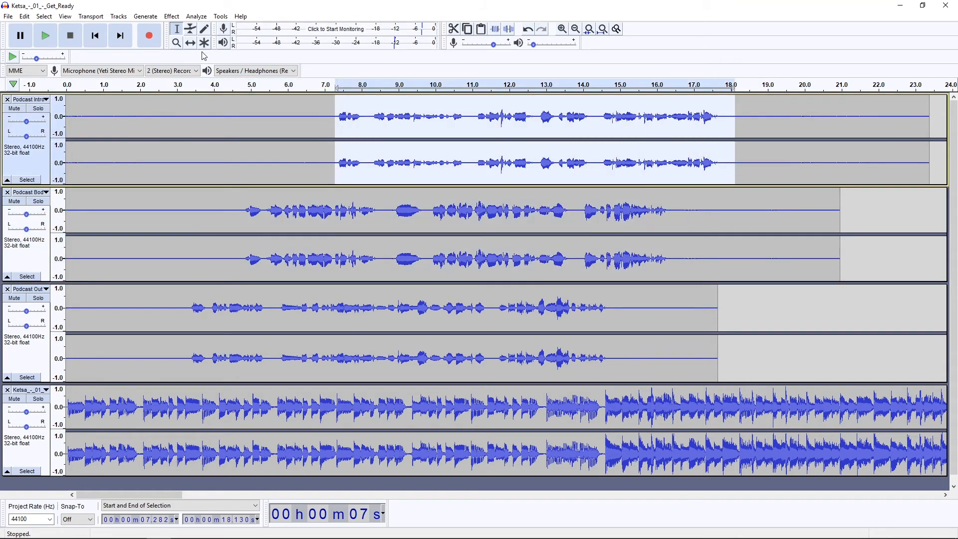
click(172, 16)
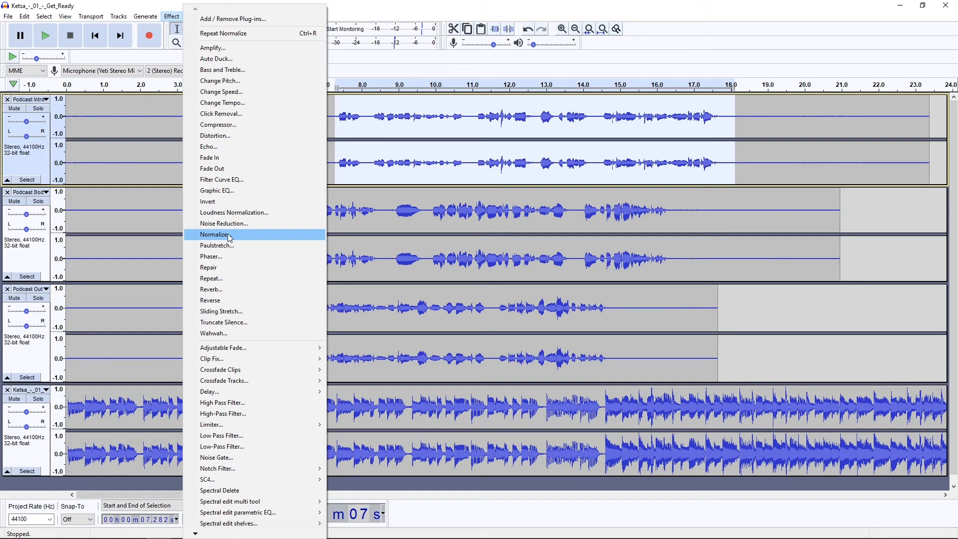
click(228, 235)
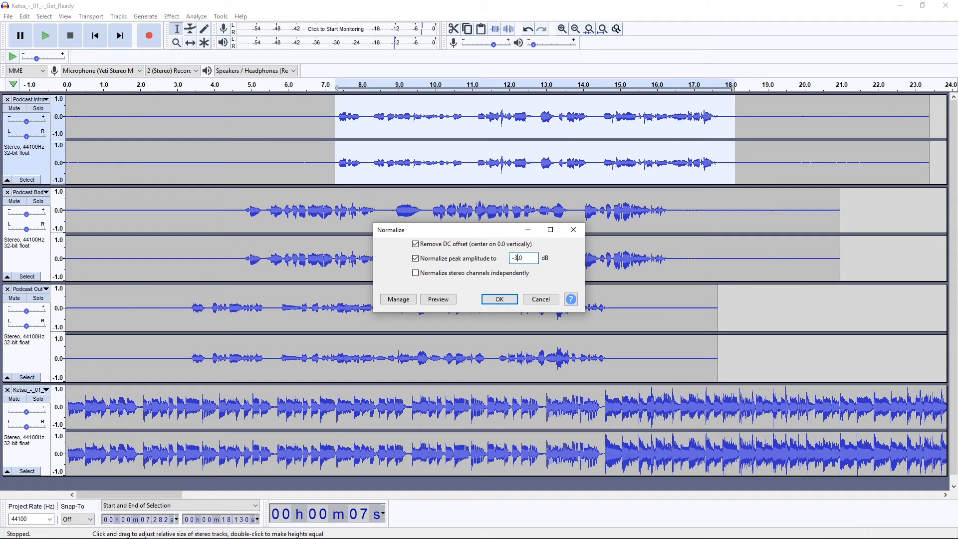
click(496, 297)
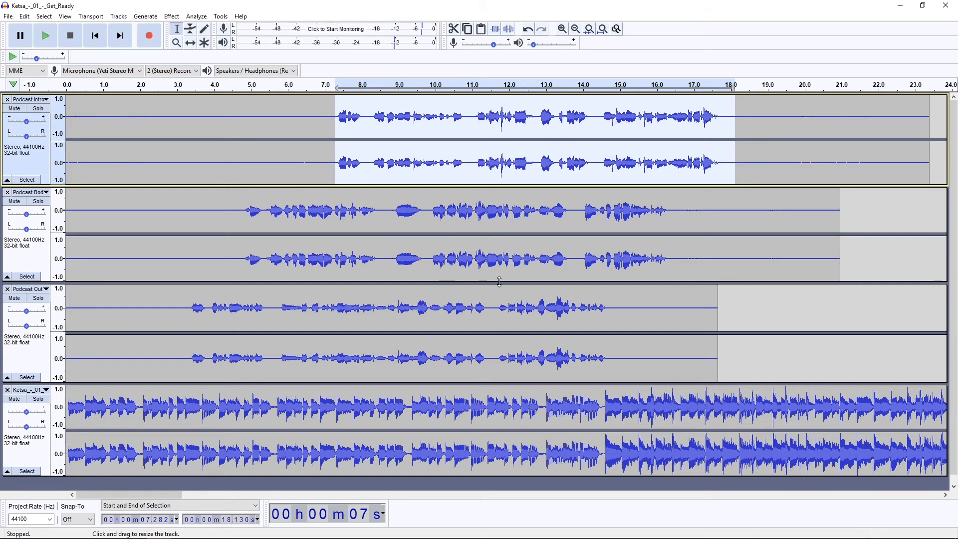
Normalize the Podcast Outro speech from about 3.0 to 15.0 s to a peak amplitude of -3.0 dB.
drag(619, 319, 177, 332)
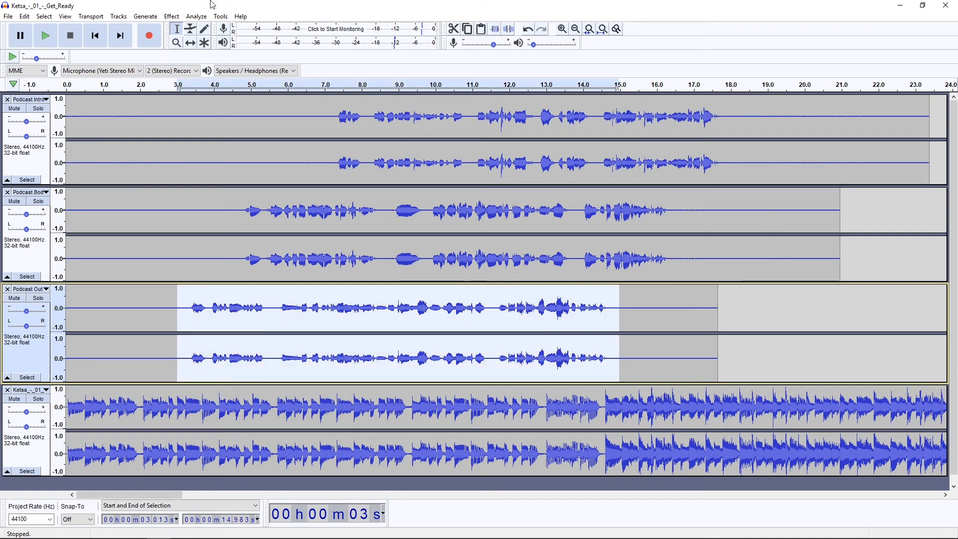
click(171, 16)
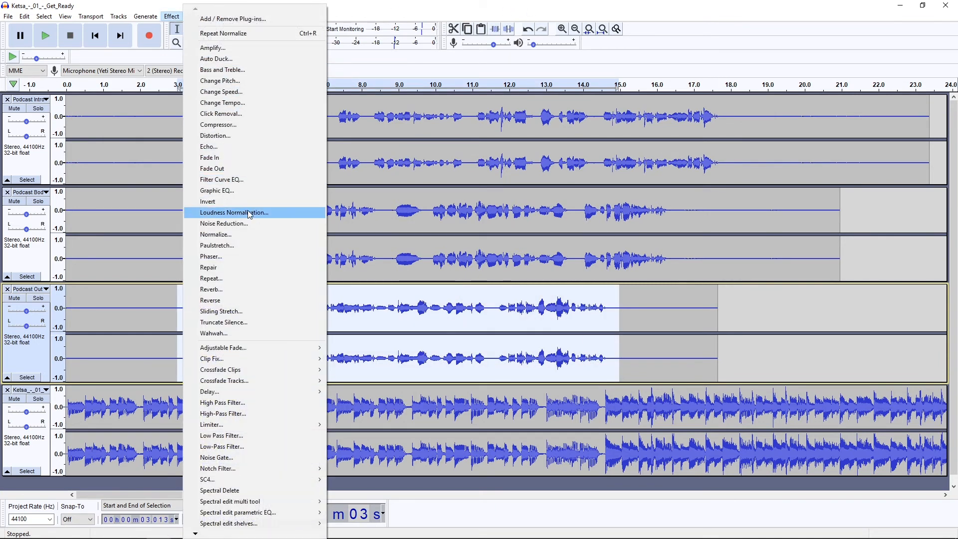
click(241, 233)
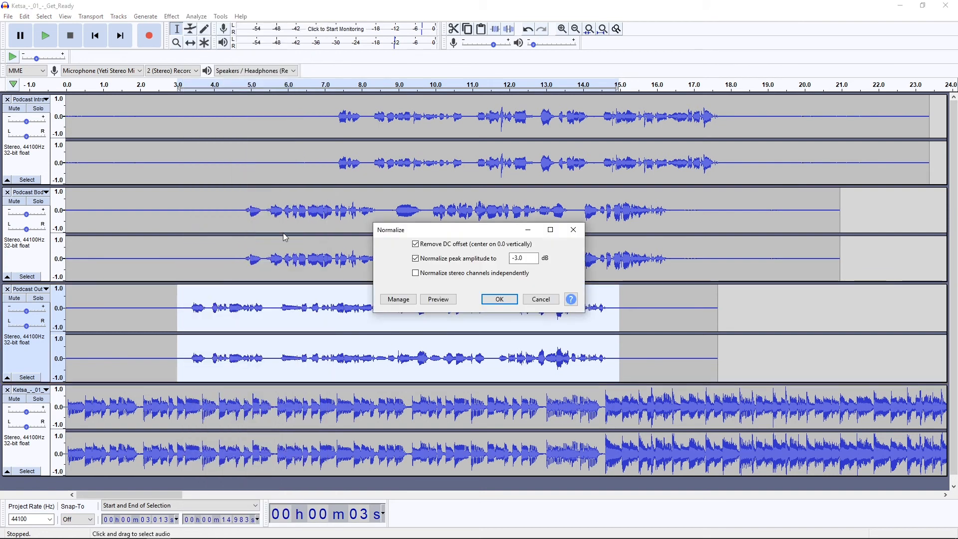
click(500, 299)
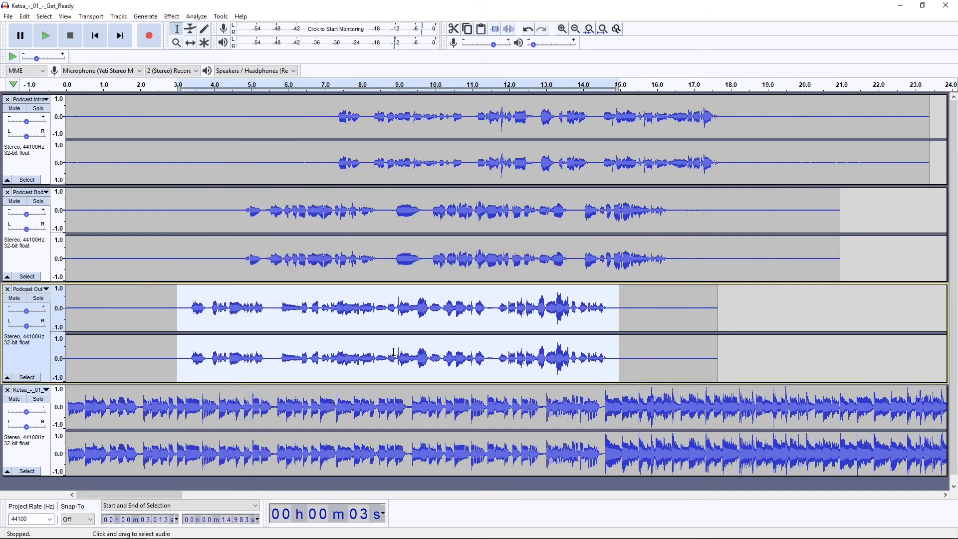